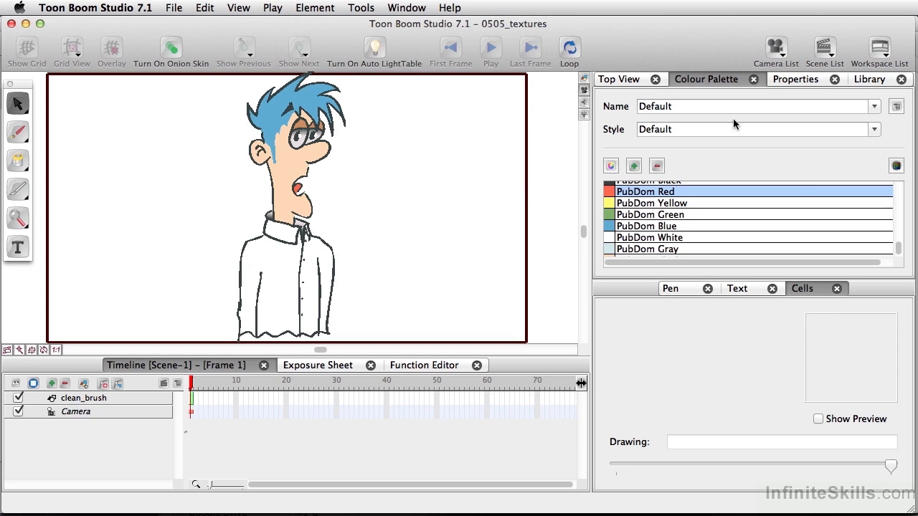
# Add a new Texture swatch to the palette from plaid_texture_400x400.jpg
pyautogui.click(897, 107)
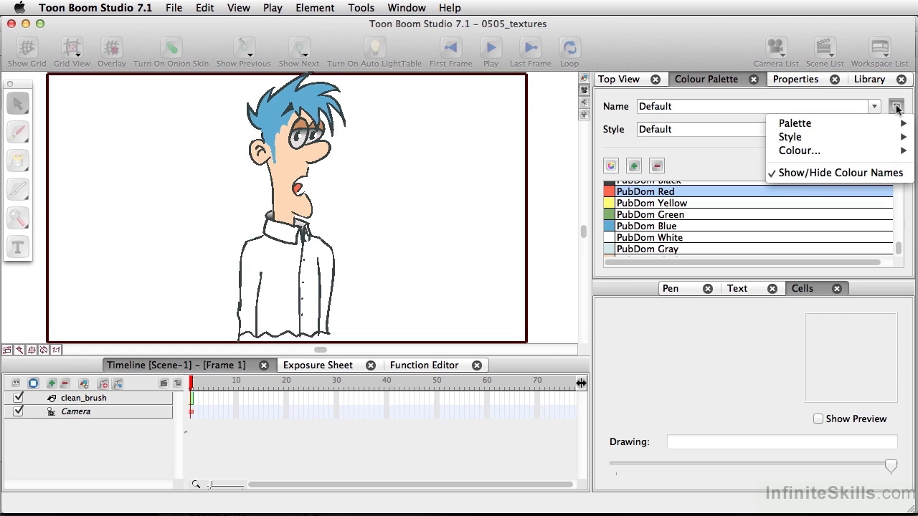
pyautogui.moveTo(804, 156)
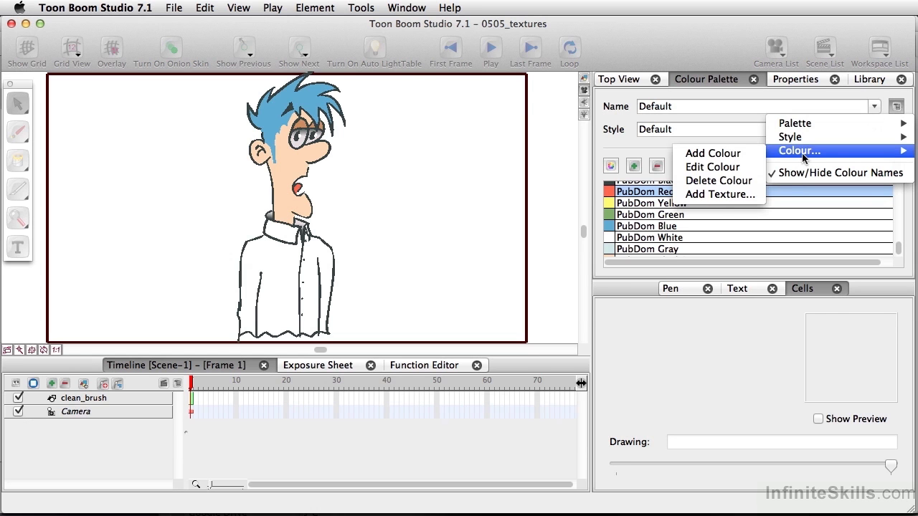
pyautogui.click(710, 194)
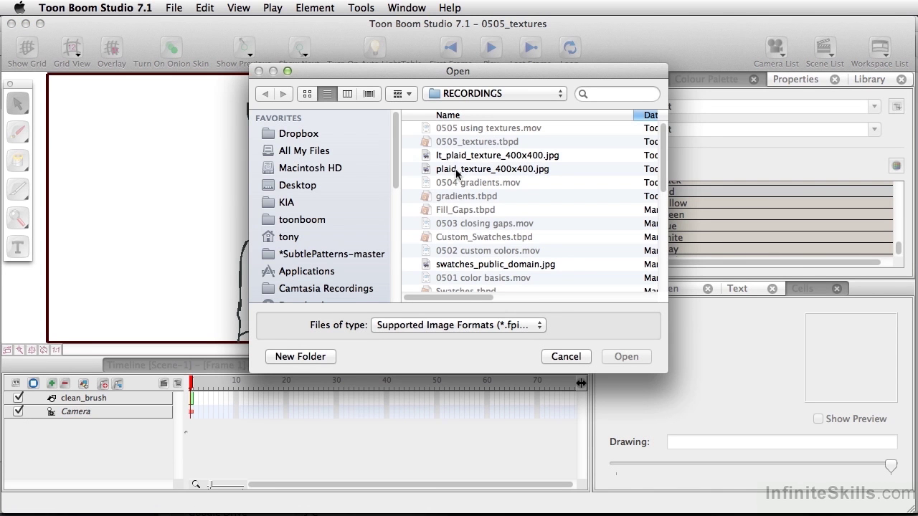
pyautogui.click(456, 172)
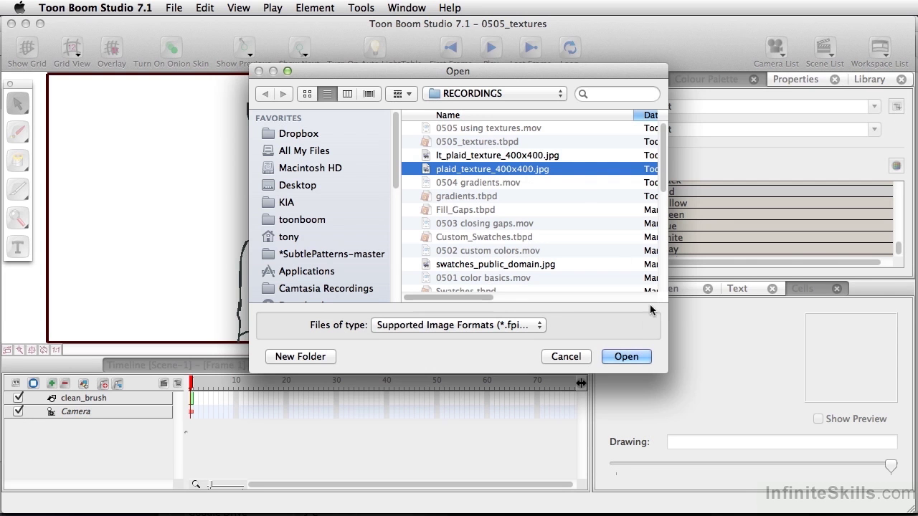
pyautogui.click(628, 356)
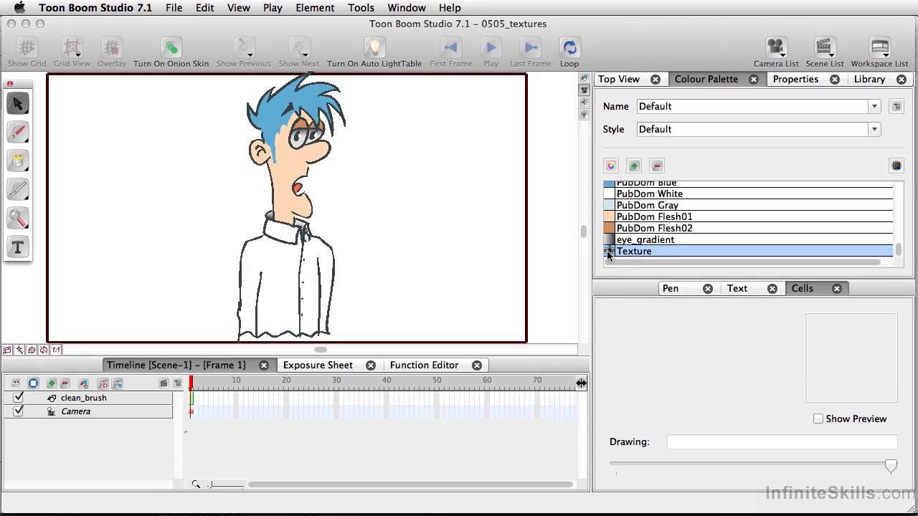
pyautogui.click(19, 160)
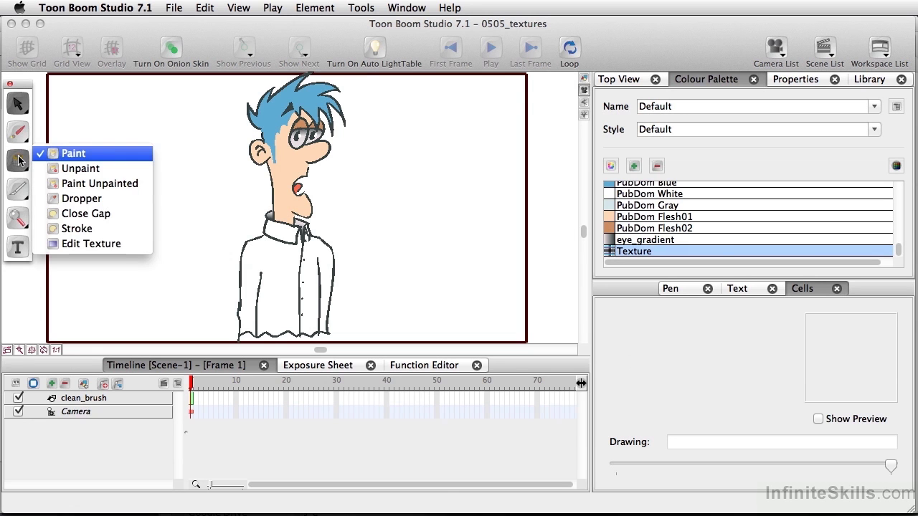
# Paint the shirt's left and right halves with the plaid Texture swatch
pyautogui.click(57, 156)
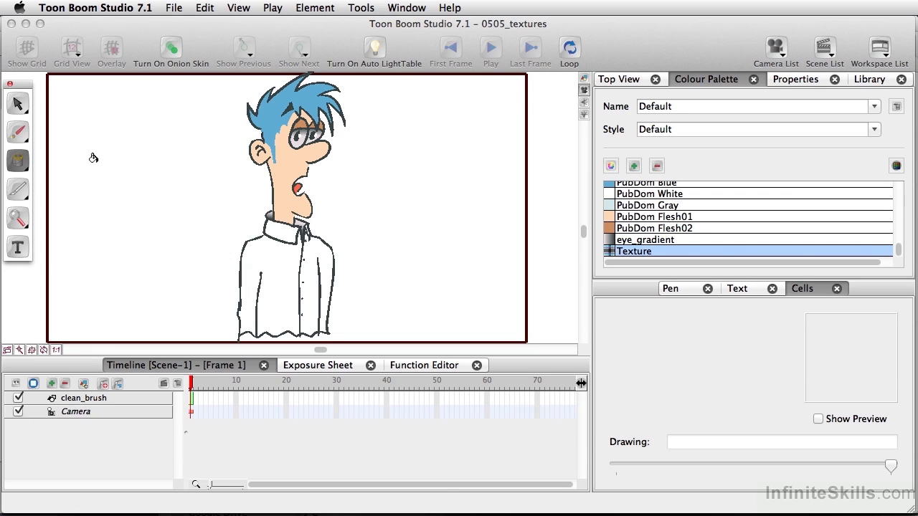
pyautogui.click(269, 251)
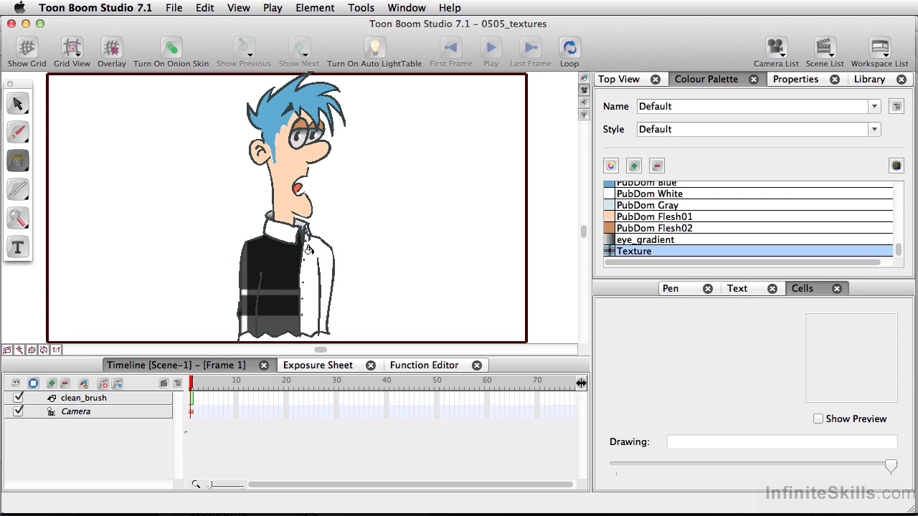
pyautogui.click(308, 250)
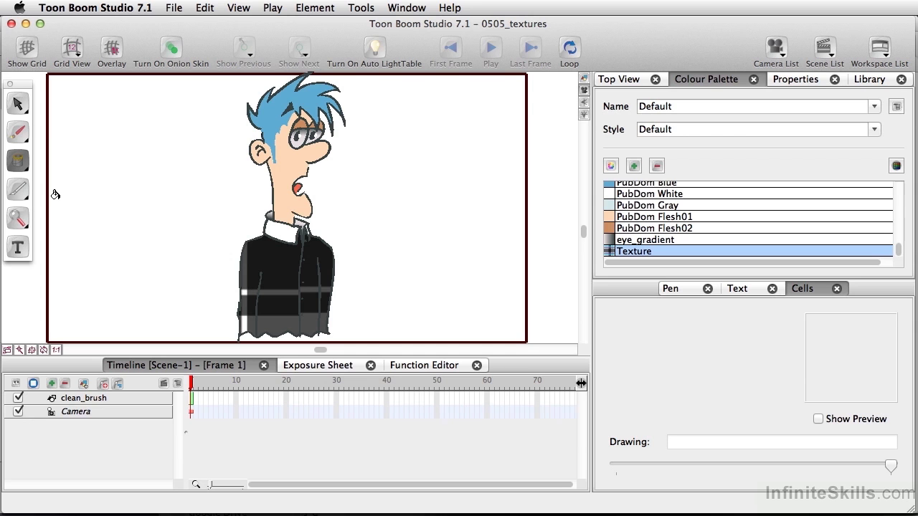
# Shrink the texture box on the shirt's left half with Edit Texture to reveal finer plaid
pyautogui.moveTo(14, 163)
pyautogui.mouseDown()
pyautogui.moveTo(91, 229)
pyautogui.moveTo(92, 245)
pyautogui.mouseUp()
pyautogui.click(280, 267)
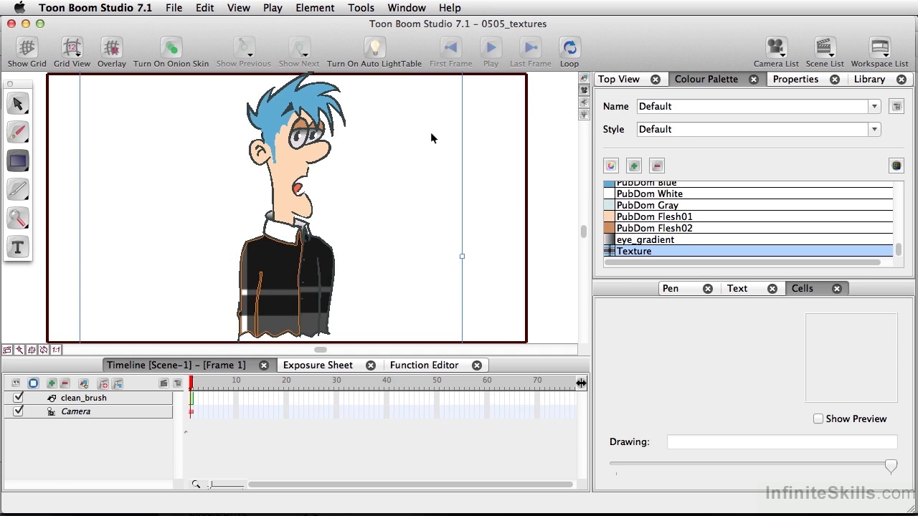
pyautogui.press('2')
pyautogui.press('2')
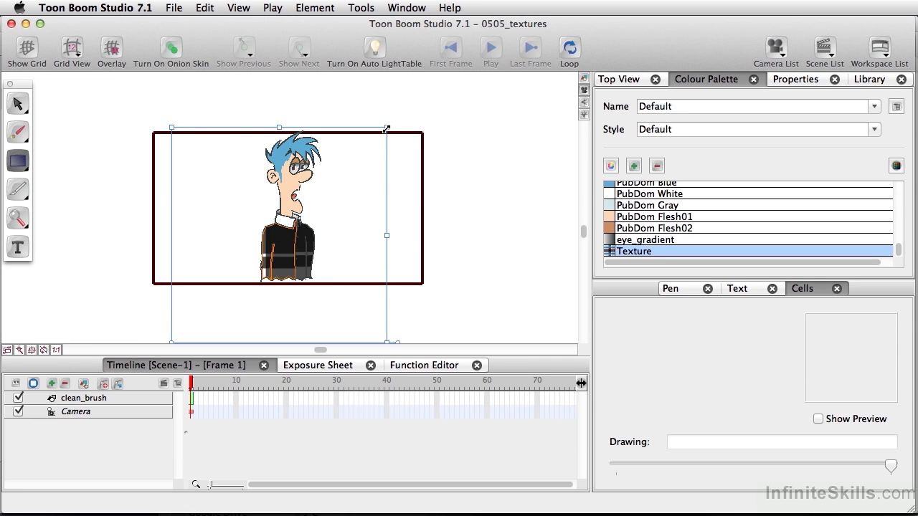
pyautogui.moveTo(386, 129); pyautogui.dragTo(250, 239)
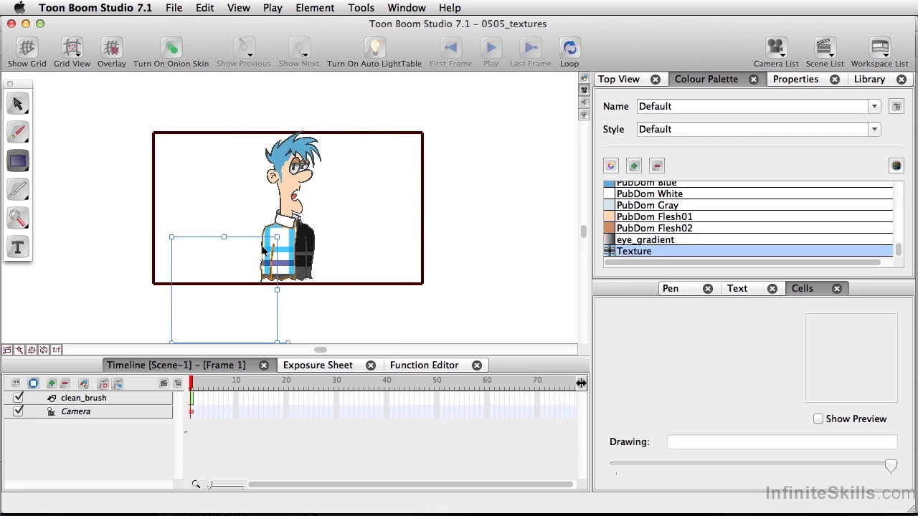
# Shrink and reposition the texture tile so both shirt halves show a fine tiled plaid
pyautogui.moveTo(277, 238); pyautogui.dragTo(185, 318)
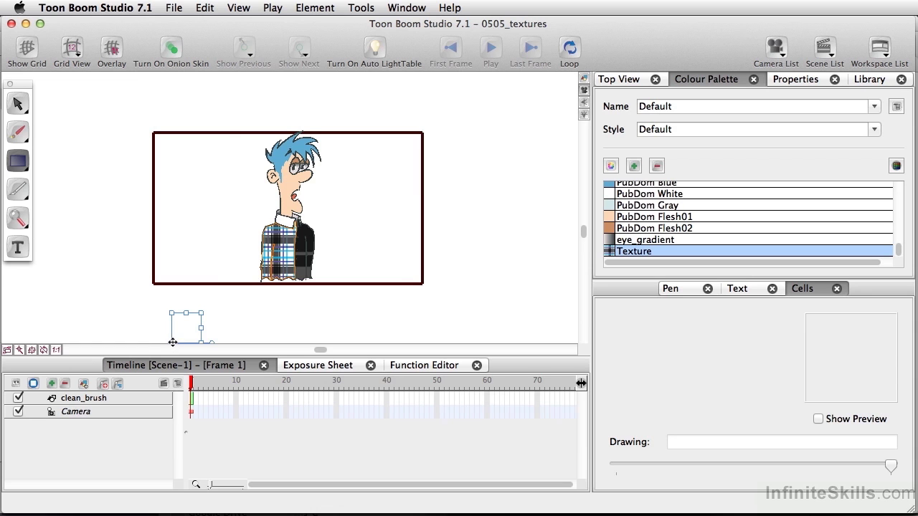
pyautogui.moveTo(173, 342); pyautogui.dragTo(170, 321)
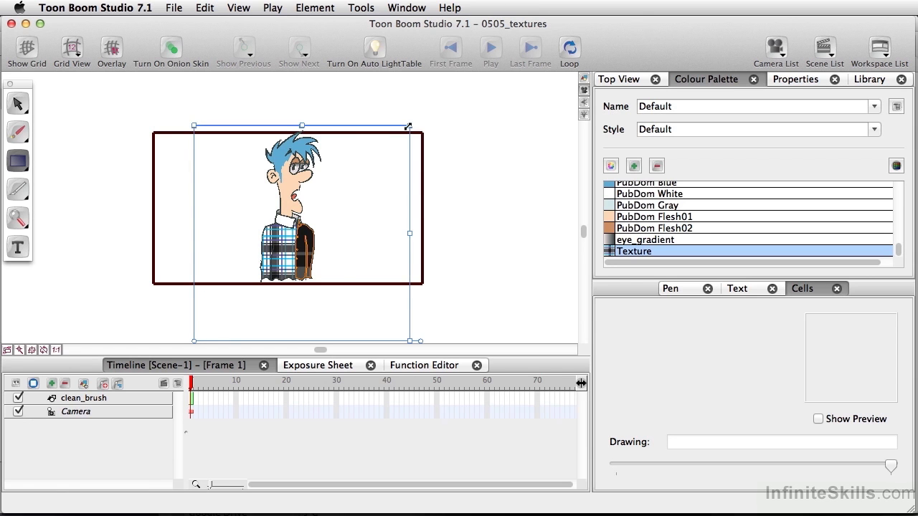
pyautogui.moveTo(408, 126); pyautogui.dragTo(226, 306)
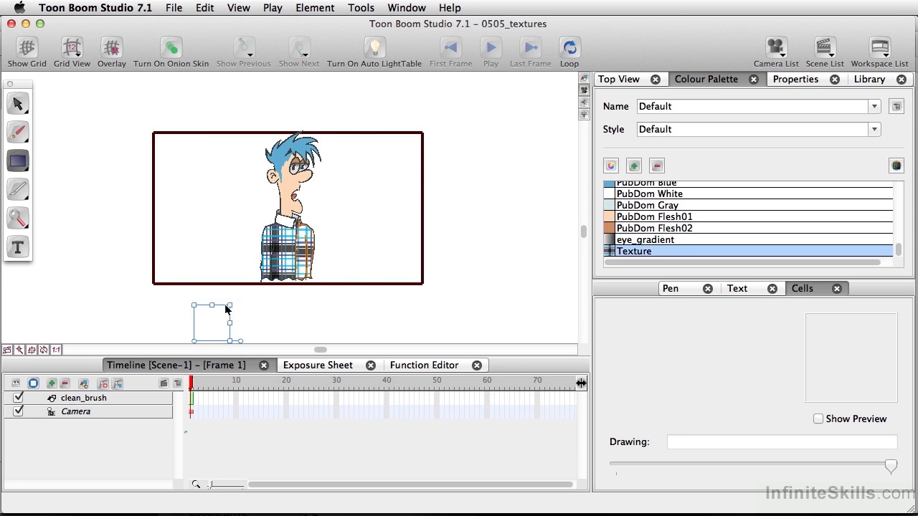
pyautogui.moveTo(195, 341); pyautogui.dragTo(201, 340)
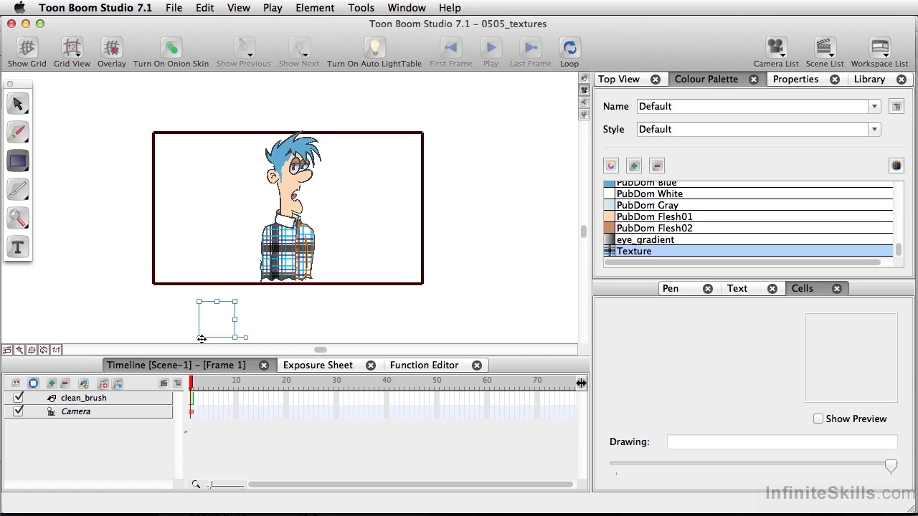
pyautogui.click(365, 246)
pyautogui.click(82, 440)
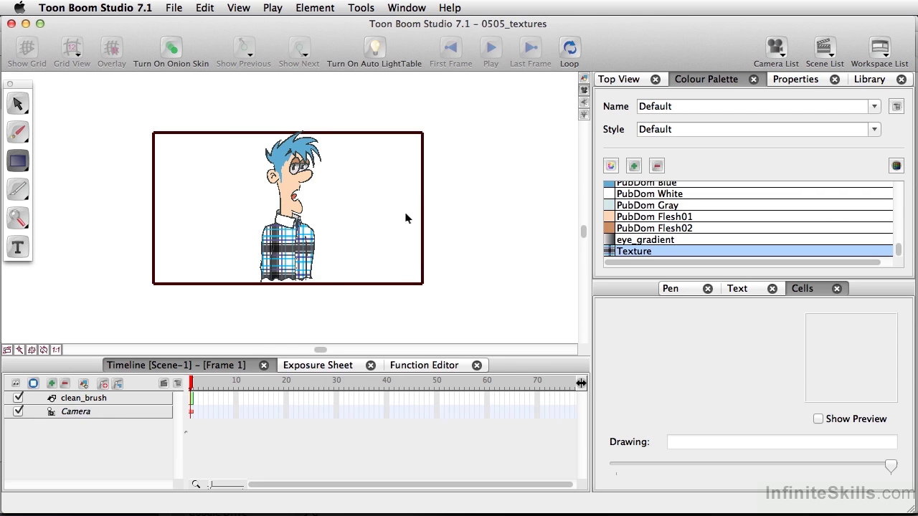
pyautogui.click(387, 217)
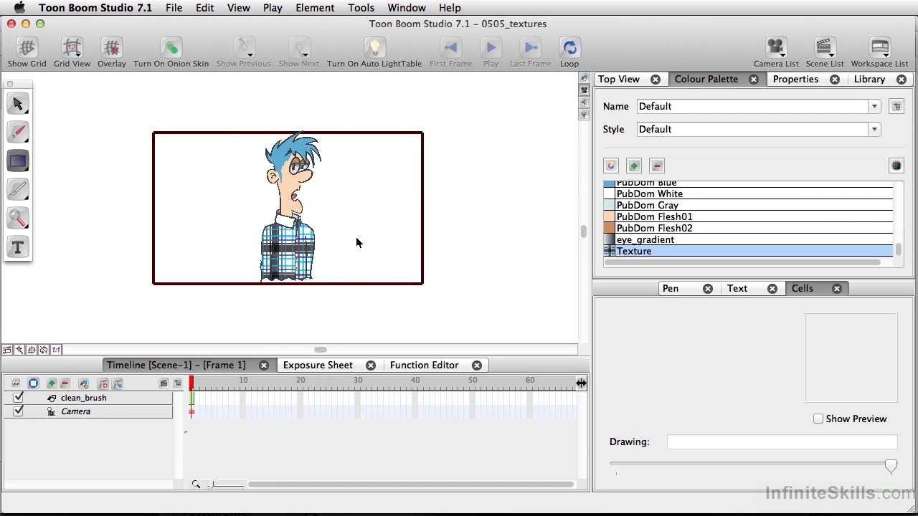
# Zoom in until the shirt fills the view, and bring up the Texture swatch's properties
pyautogui.press('2')
pyautogui.press('2')
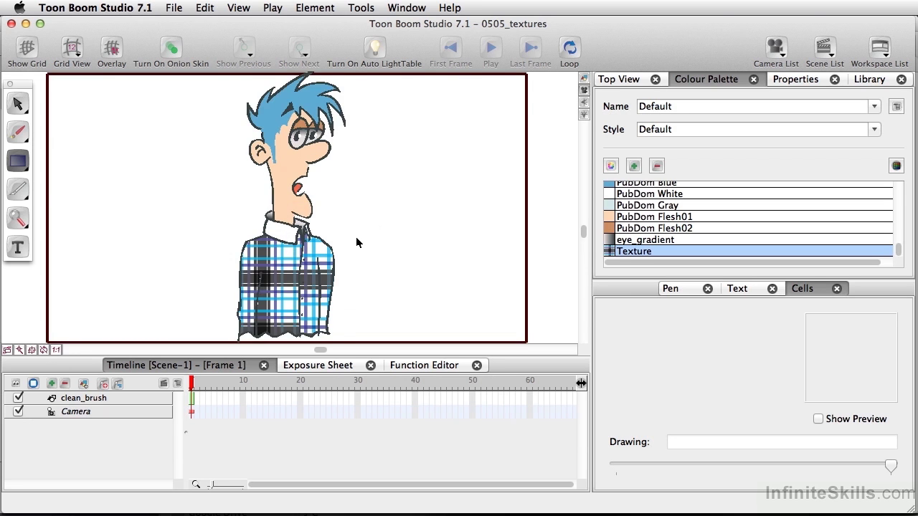
pyautogui.press('2')
pyautogui.press('2')
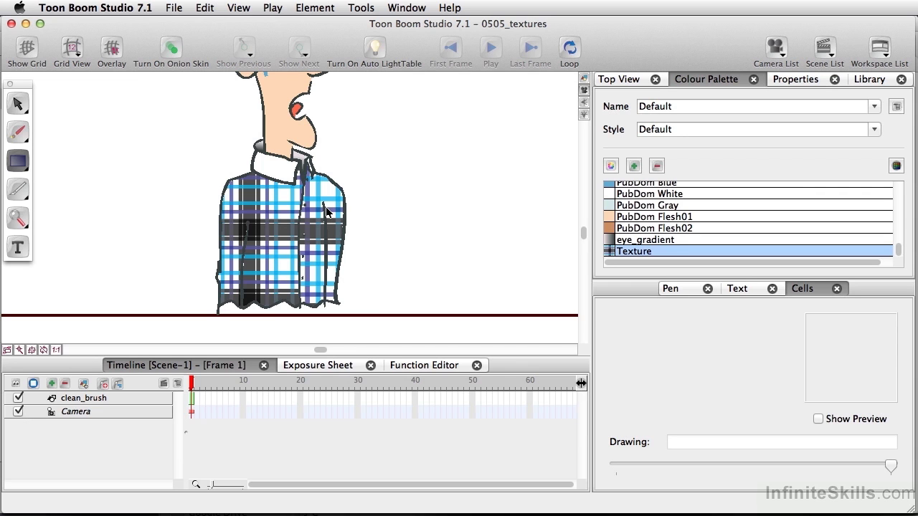
pyautogui.doubleClick(609, 252)
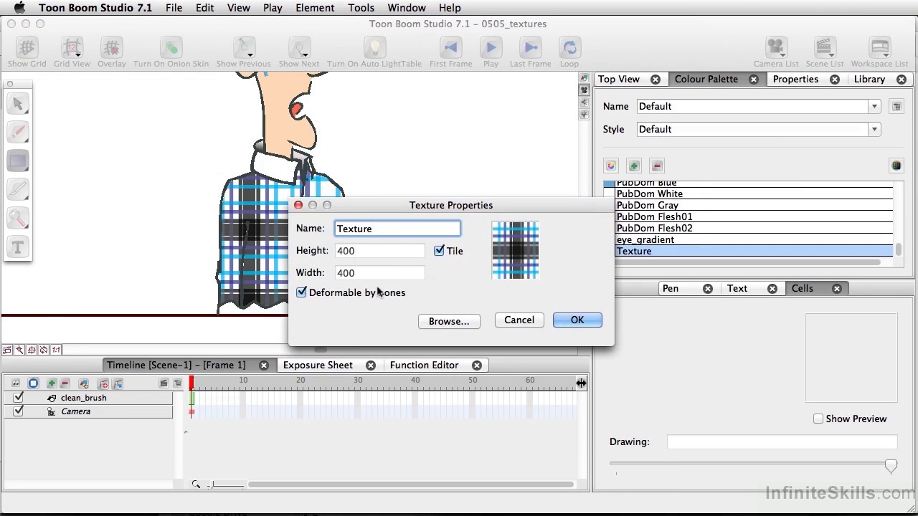
# Replace the swatch's image with lt_plaid_texture_400x400.jpg and apply it
pyautogui.click(452, 322)
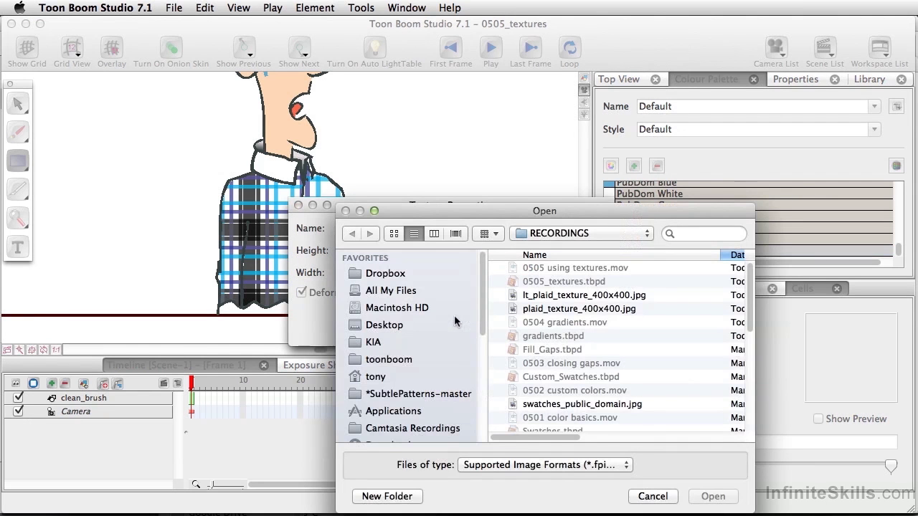
pyautogui.click(540, 300)
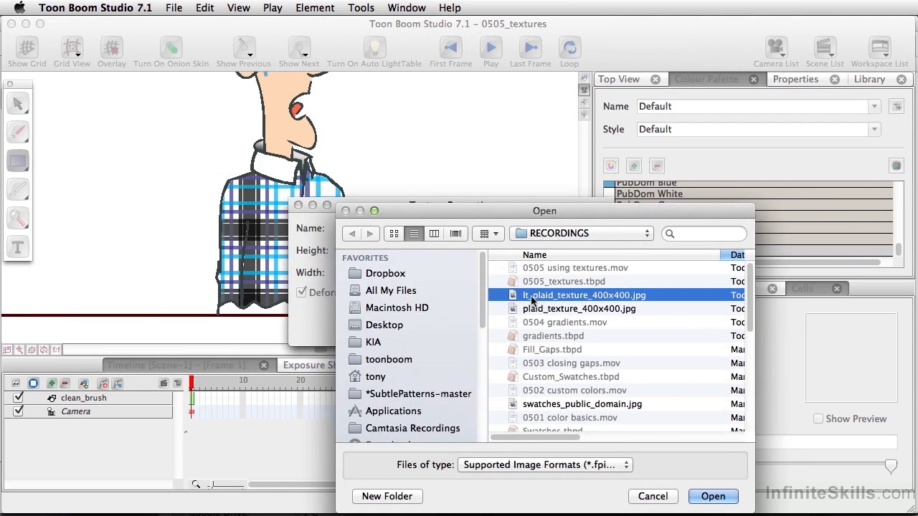
pyautogui.click(713, 496)
pyautogui.click(571, 321)
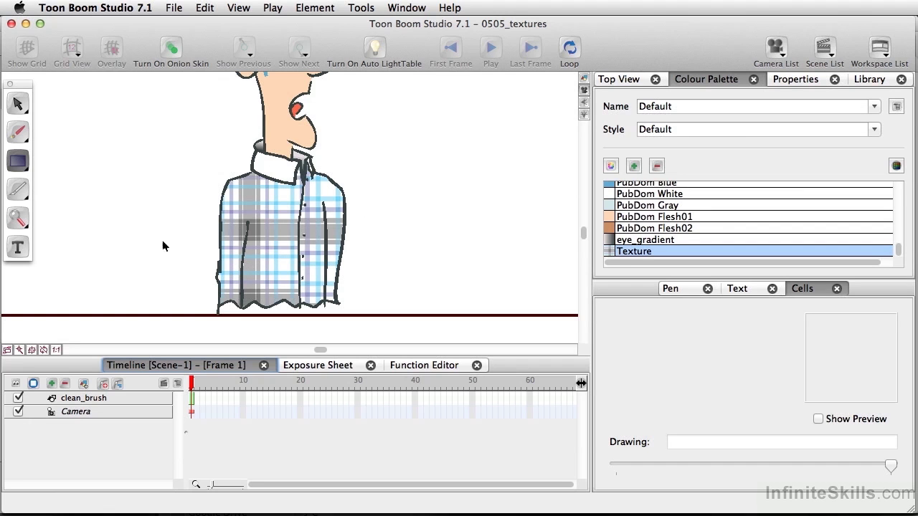
# Move the left-half texture tile up slightly and rotate it a little clockwise
pyautogui.moveTo(18, 195); pyautogui.dragTo(63, 184)
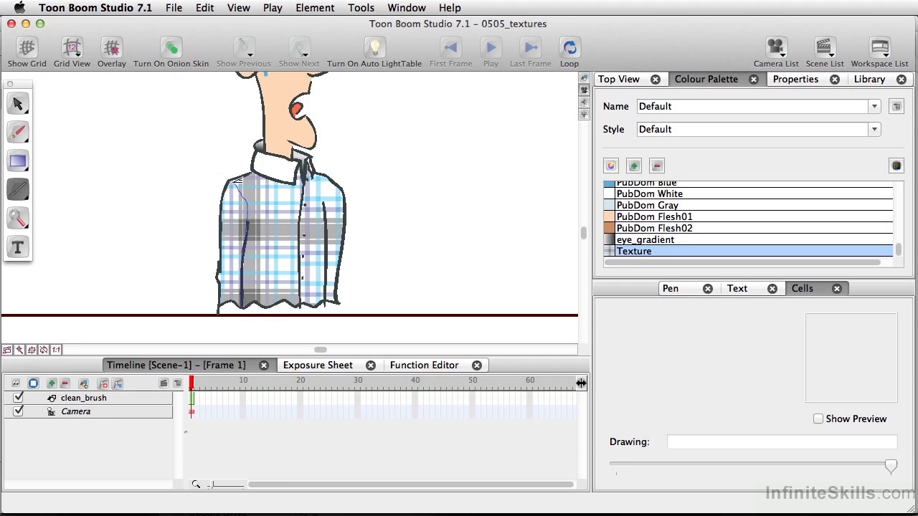
pyautogui.moveTo(236, 180); pyautogui.dragTo(215, 174)
pyautogui.click(16, 165)
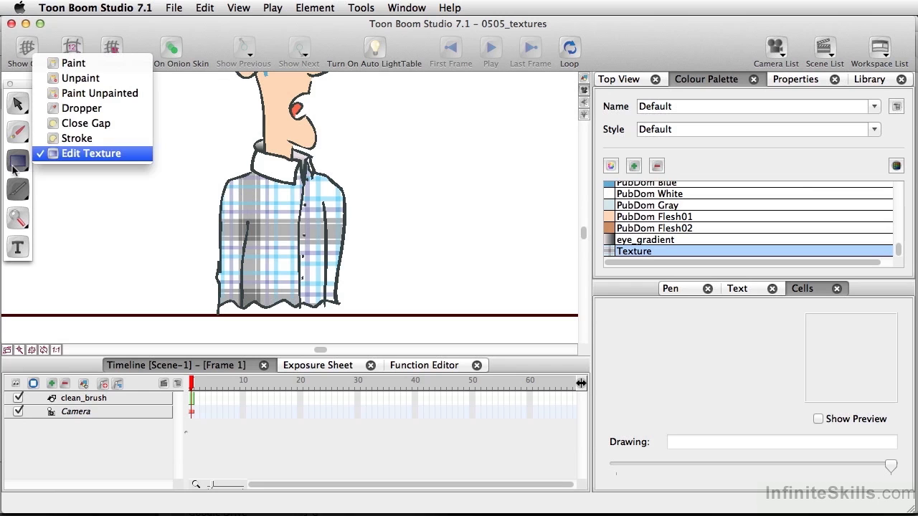
pyautogui.click(68, 153)
pyautogui.click(230, 249)
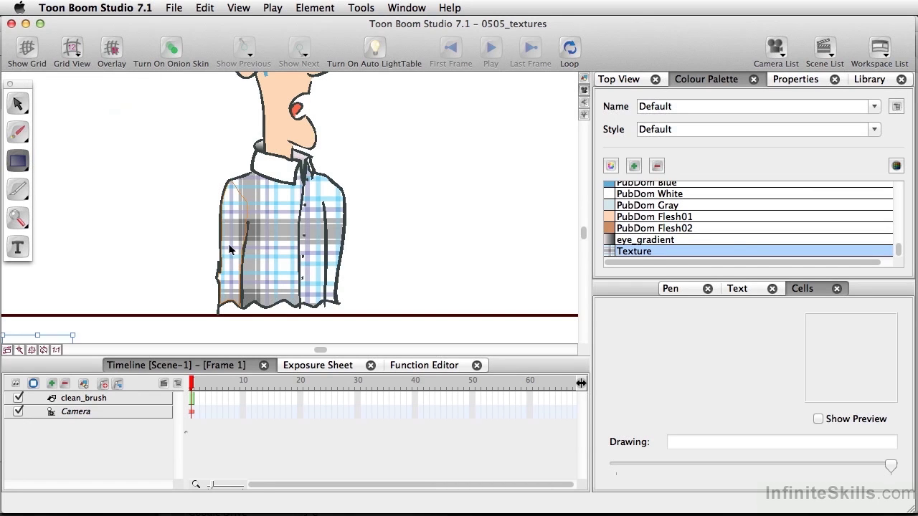
pyautogui.moveTo(156, 263)
pyautogui.mouseDown()
pyautogui.moveTo(258, 189)
pyautogui.moveTo(246, 174)
pyautogui.moveTo(259, 203)
pyautogui.moveTo(269, 199)
pyautogui.mouseUp()
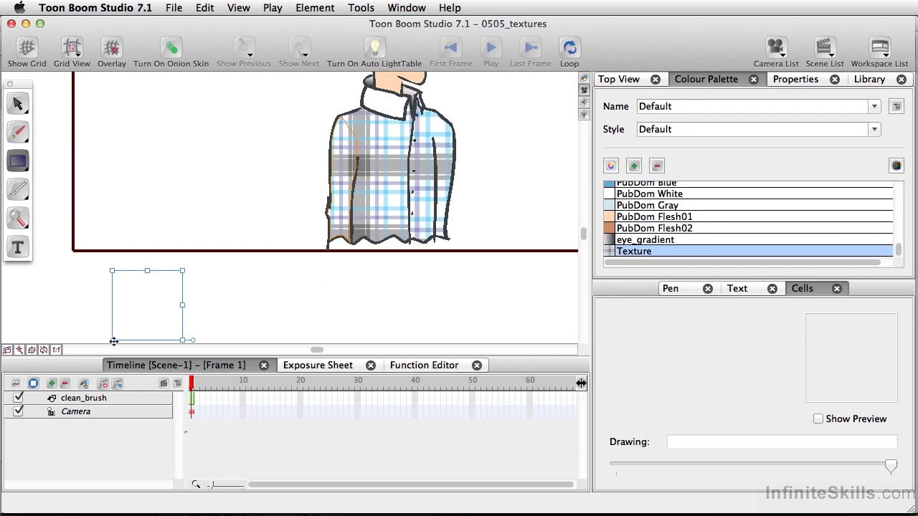
pyautogui.moveTo(113, 341); pyautogui.dragTo(108, 334)
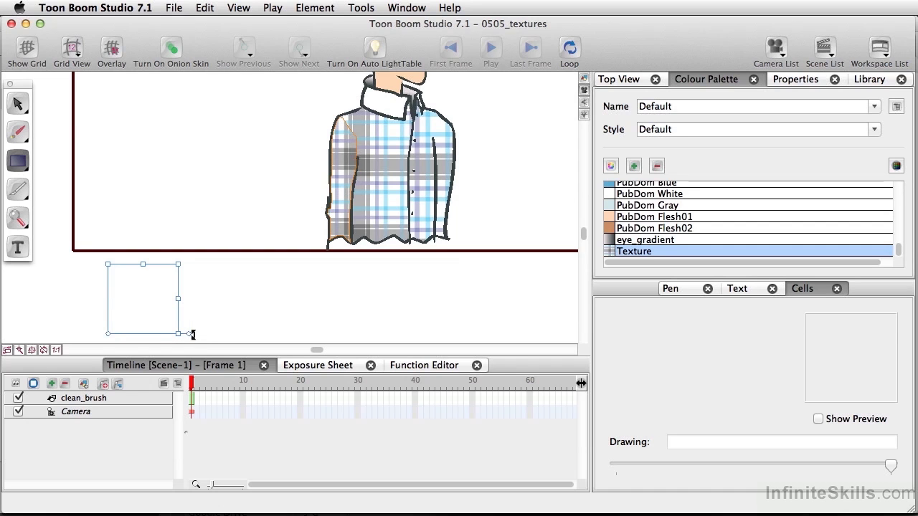
pyautogui.moveTo(193, 334); pyautogui.dragTo(193, 338)
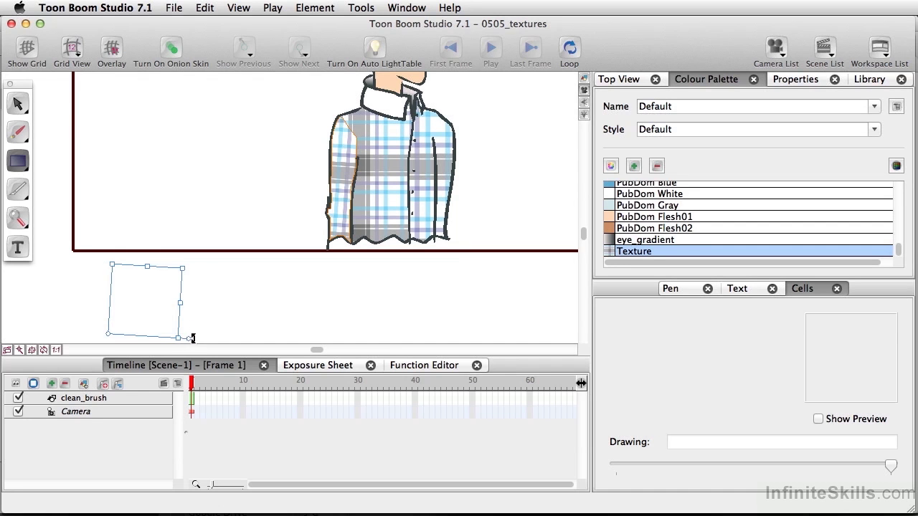
pyautogui.click(238, 160)
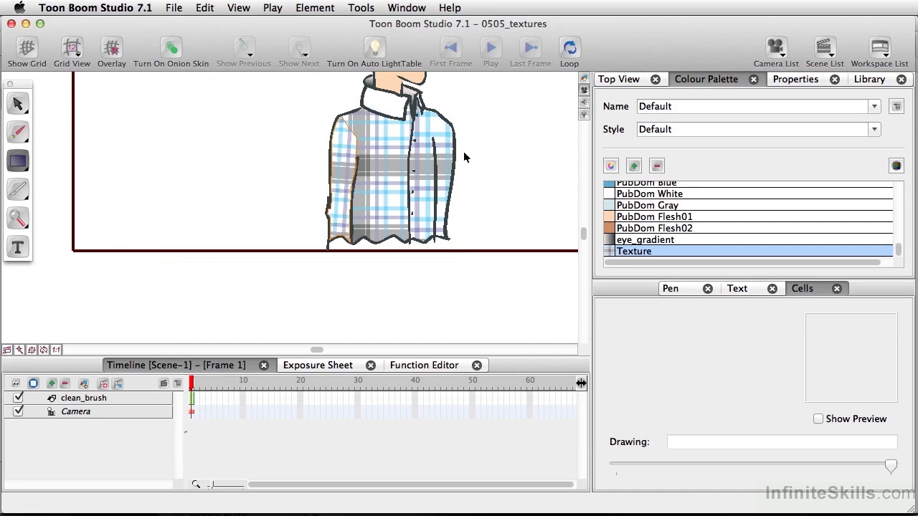
# Nudge the sleeve's texture box slightly down and rotate it a little
pyautogui.click(20, 190)
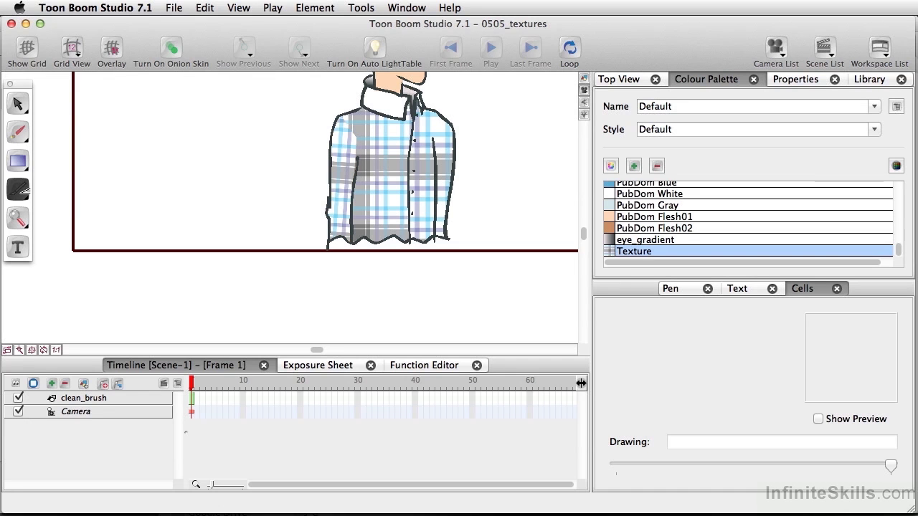
pyautogui.click(77, 182)
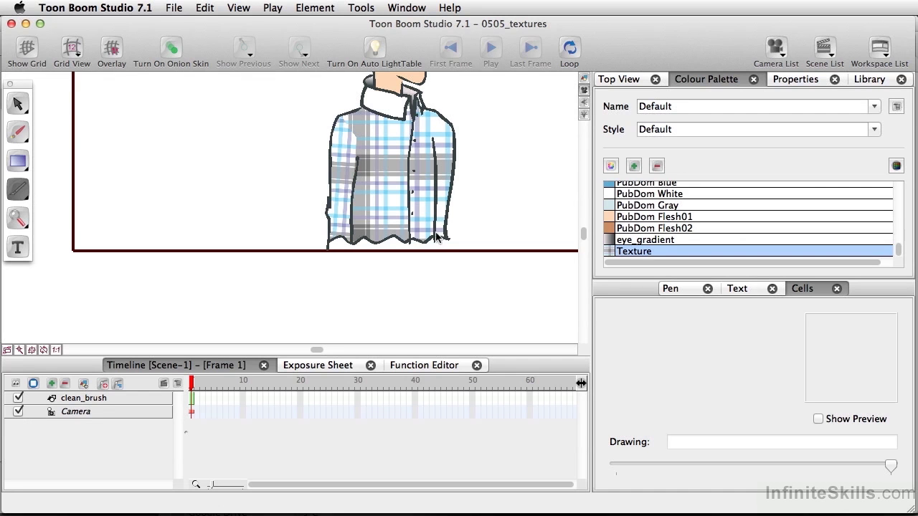
pyautogui.click(22, 159)
pyautogui.click(450, 172)
pyautogui.moveTo(326, 323); pyautogui.dragTo(325, 256)
pyautogui.moveTo(182, 313); pyautogui.dragTo(182, 322)
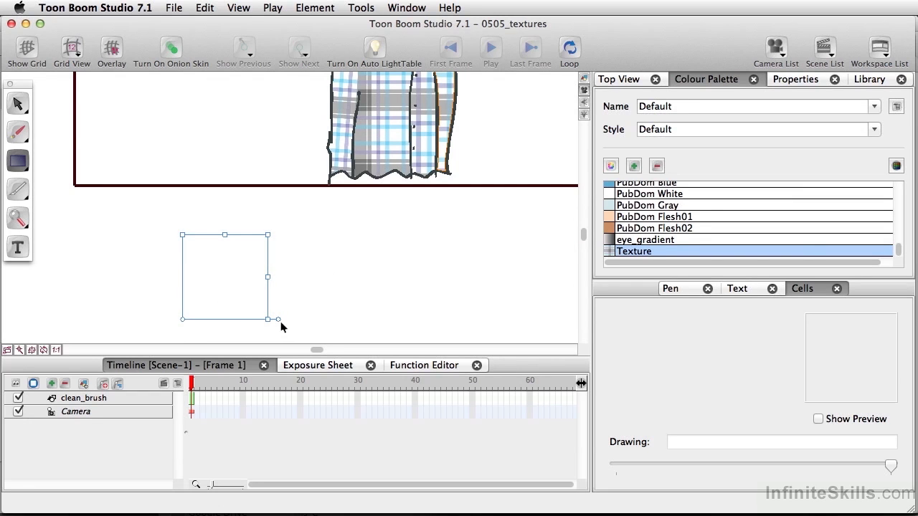
pyautogui.moveTo(281, 319); pyautogui.dragTo(280, 311)
pyautogui.moveTo(537, 104); pyautogui.dragTo(455, 289)
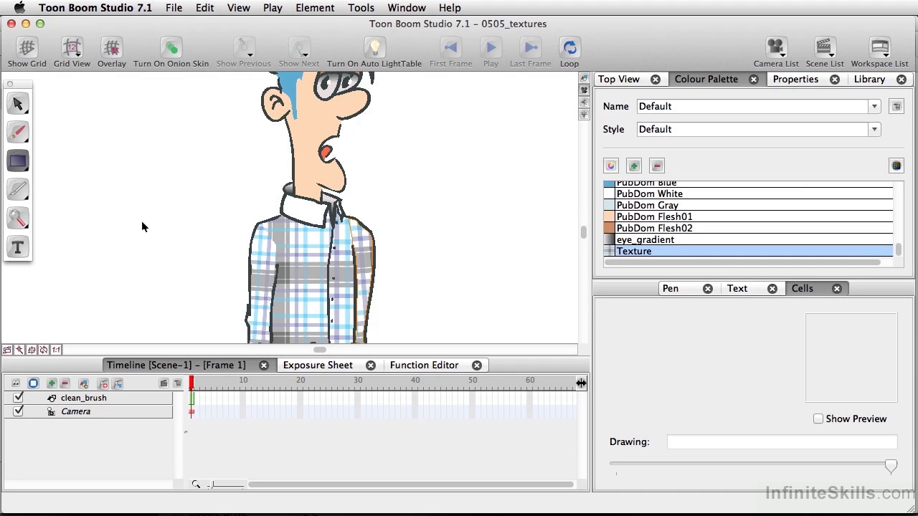
# Fit the full camera frame around the character with Shift+M
pyautogui.hotkey('shift', 'm')
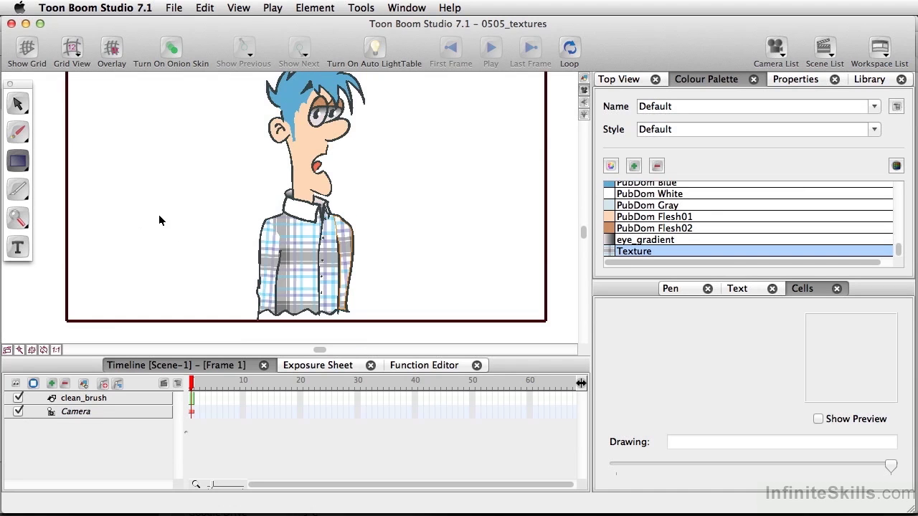
pyautogui.click(86, 447)
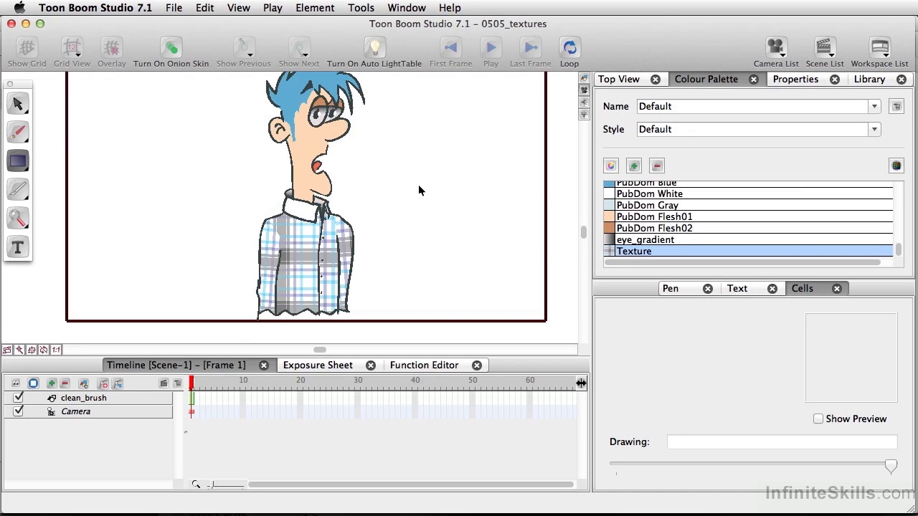
# Change the Default palette's Texture swatch name to lt_plaid
pyautogui.scroll(2, 418, 184)
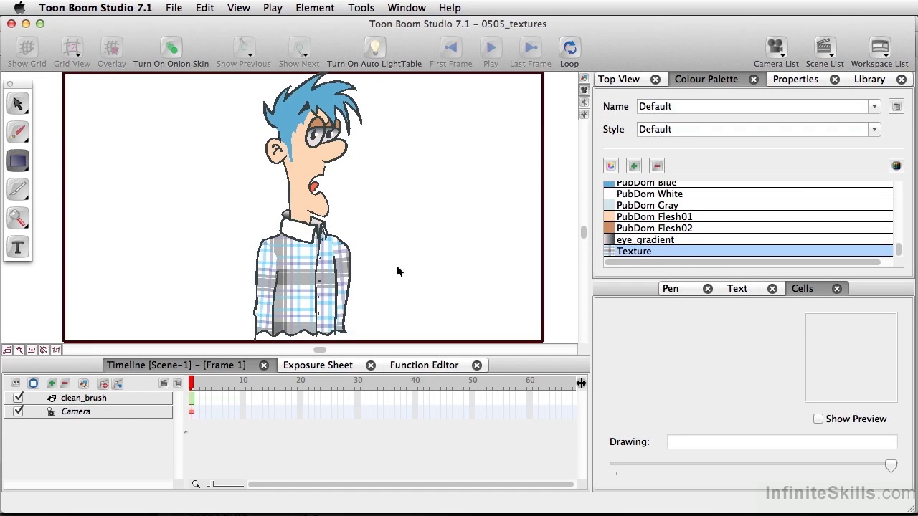
pyautogui.doubleClick(623, 252)
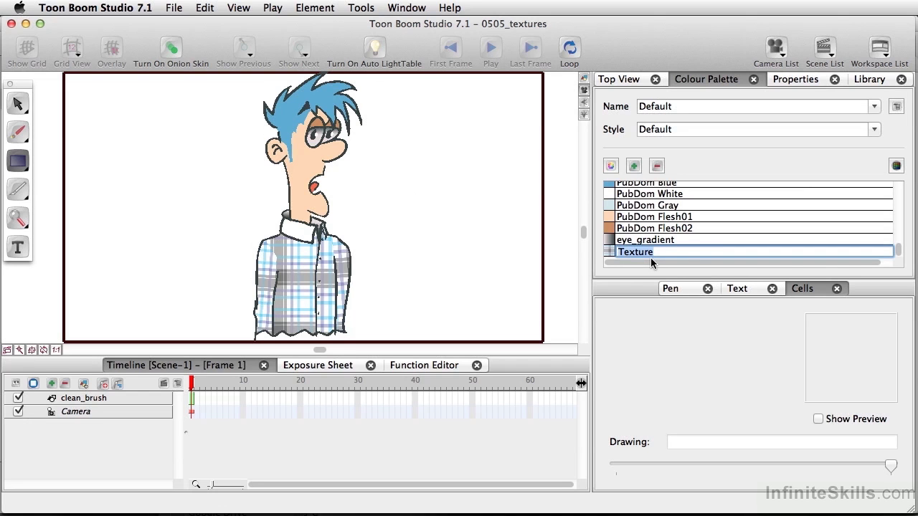
pyautogui.press('BackSpace')
pyautogui.write('lt_plaid')
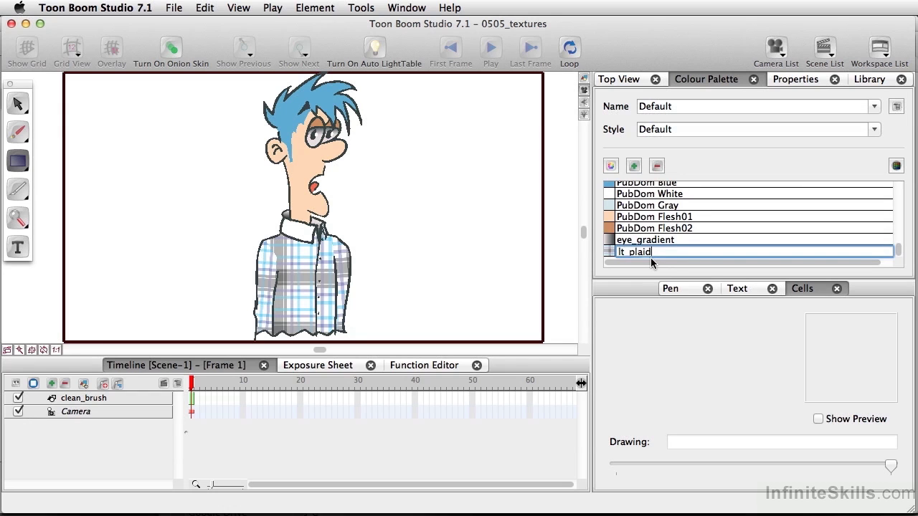
pyautogui.press('Return')
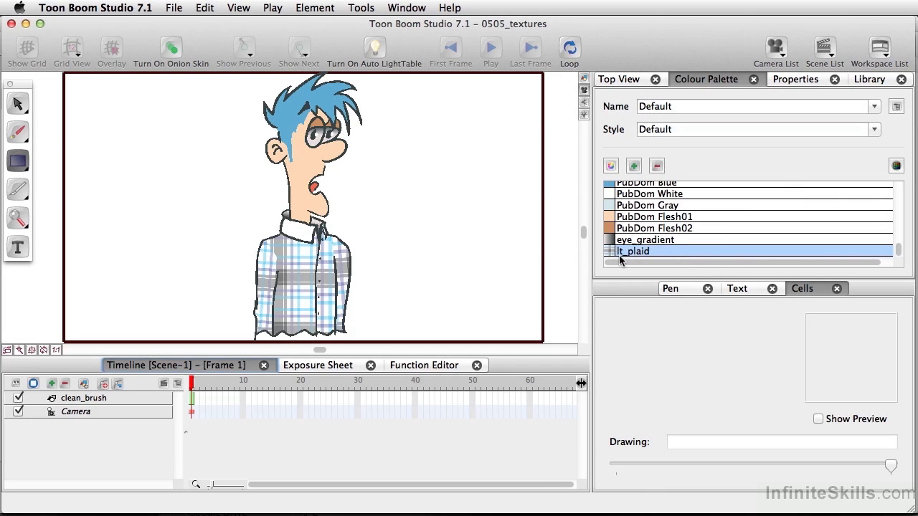
# Uncheck Tile in the lt_plaid Texture Properties and confirm with OK
pyautogui.doubleClick(619, 252)
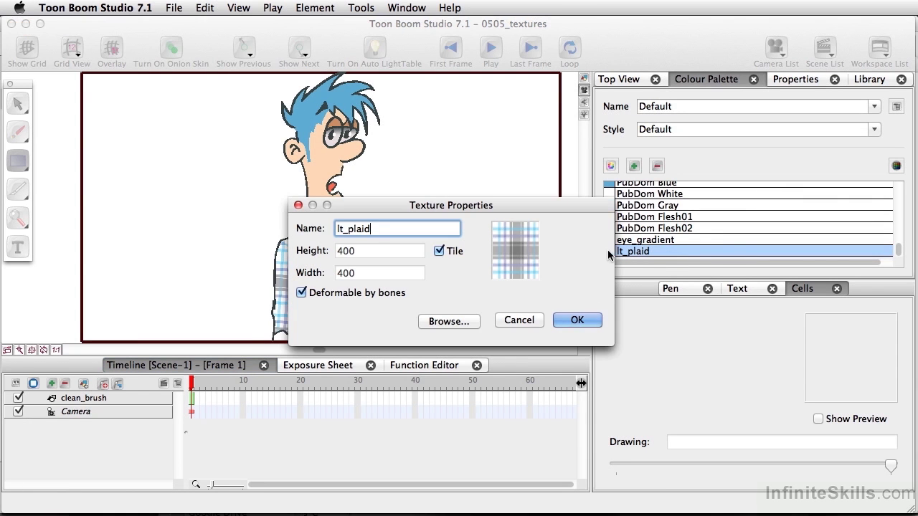
pyautogui.moveTo(455, 211); pyautogui.dragTo(551, 142)
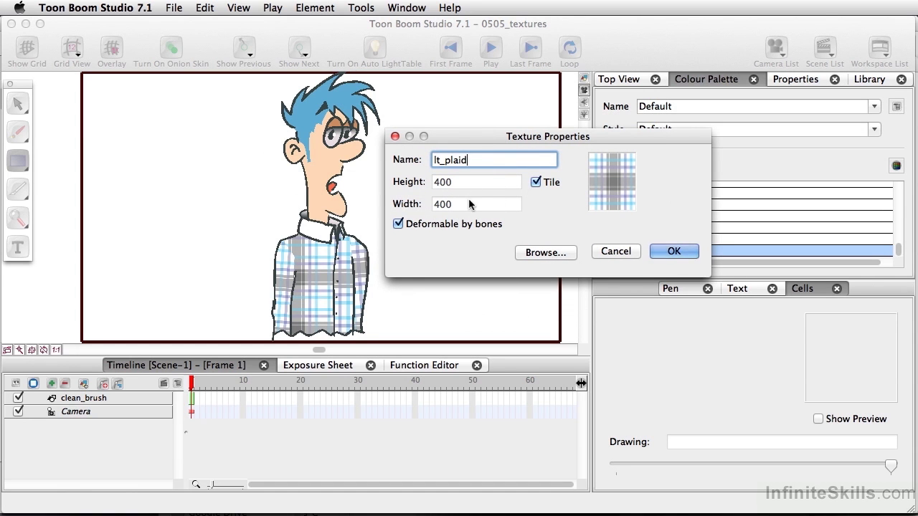
pyautogui.click(536, 183)
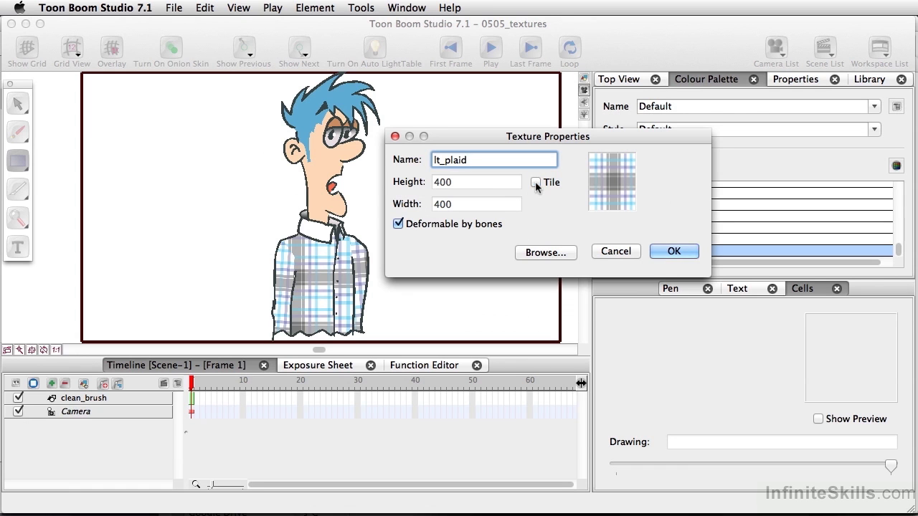
pyautogui.click(673, 251)
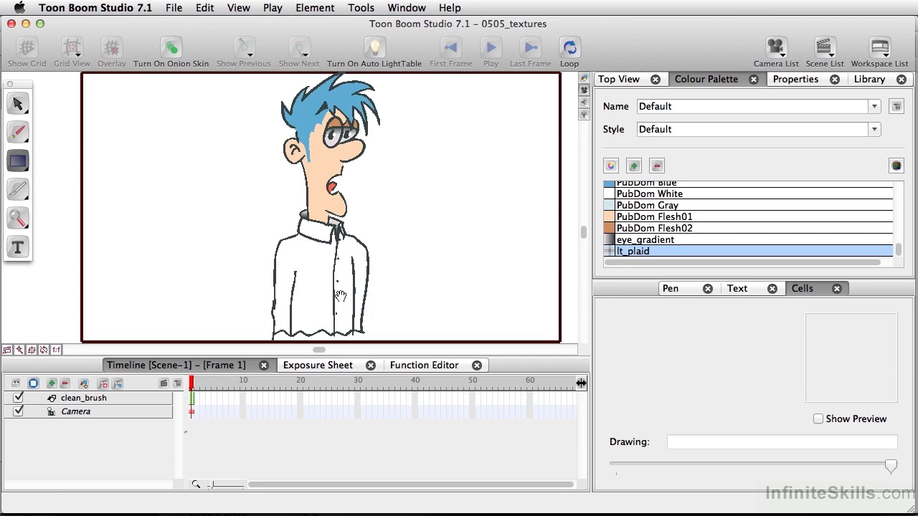
# Move the untiled plaid texture box onto the shirt's front panel, undoing misplaced attempts
pyautogui.moveTo(304, 295); pyautogui.dragTo(310, 172)
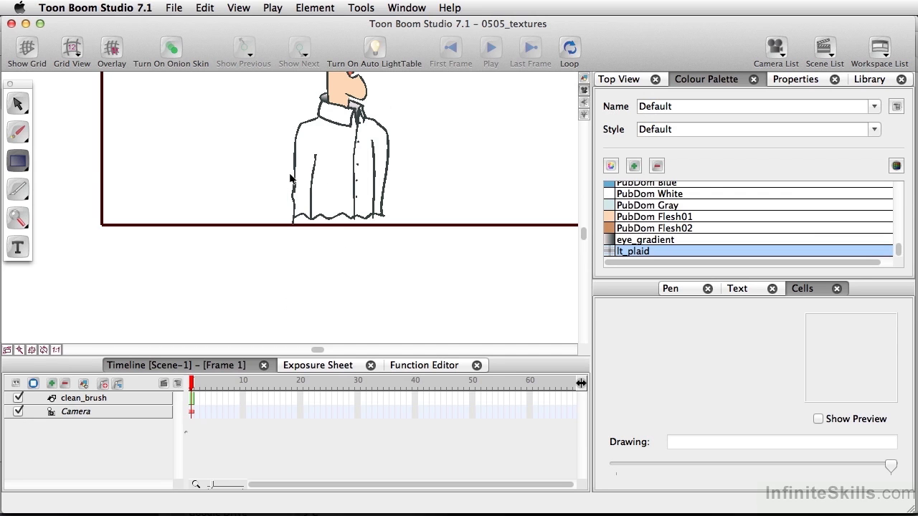
pyautogui.click(340, 174)
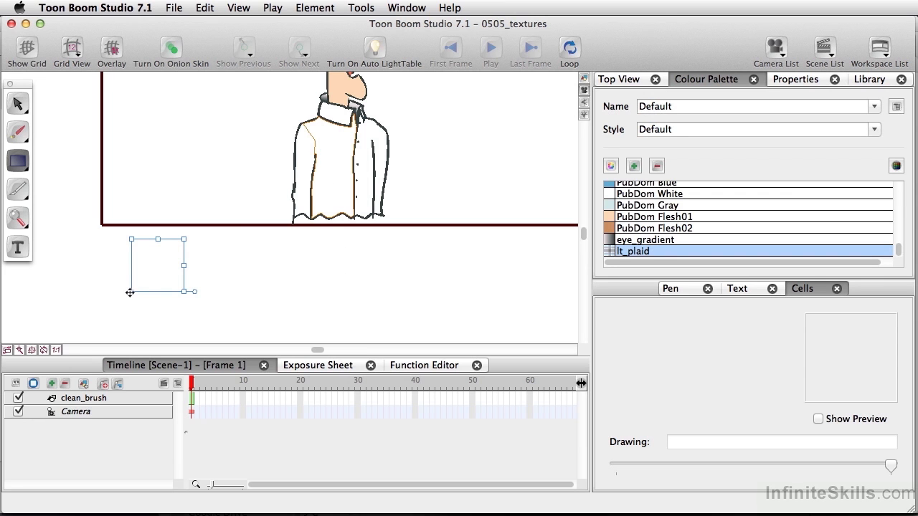
pyautogui.moveTo(130, 292); pyautogui.dragTo(313, 211)
pyautogui.hotkey('ctrl', 'z')
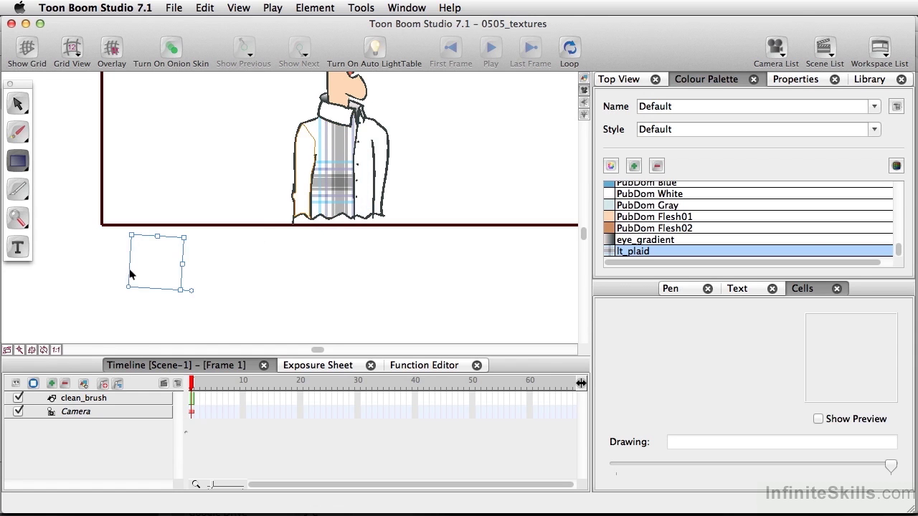
pyautogui.moveTo(127, 287); pyautogui.dragTo(272, 188)
pyautogui.hotkey('ctrl', 'z')
pyautogui.moveTo(184, 322); pyautogui.dragTo(339, 151)
# Move the other shirt panel's plaid texture onto the shirt's lower part
pyautogui.click(362, 179)
pyautogui.moveTo(183, 320); pyautogui.dragTo(326, 213)
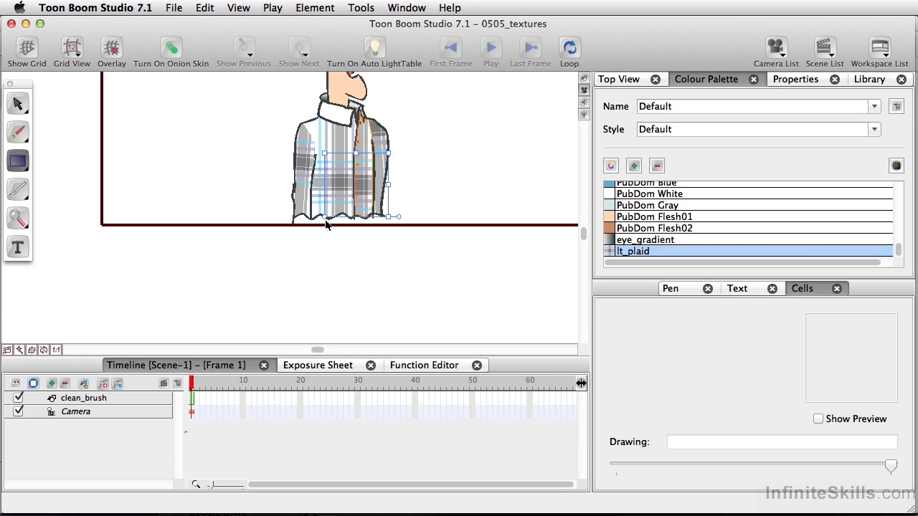
pyautogui.click(436, 193)
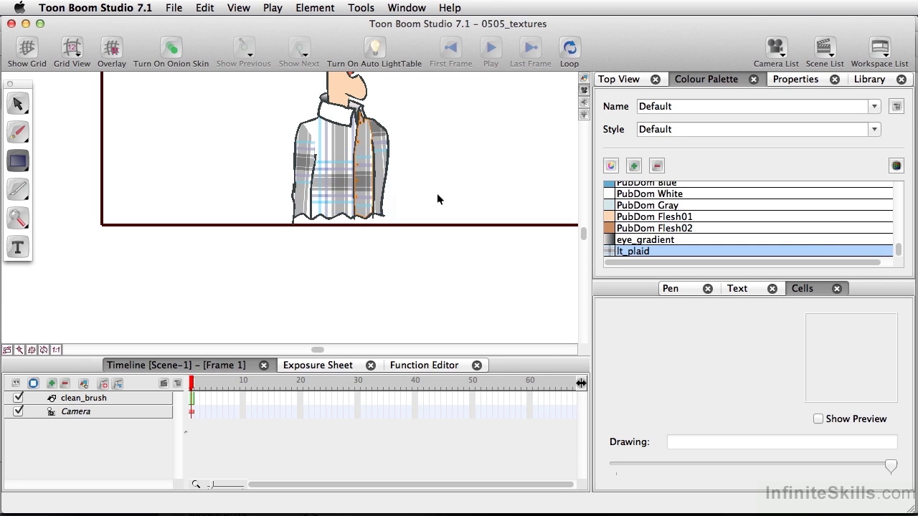
# Re-enable Tile in the lt_plaid texture properties
pyautogui.doubleClick(611, 251)
pyautogui.click(439, 250)
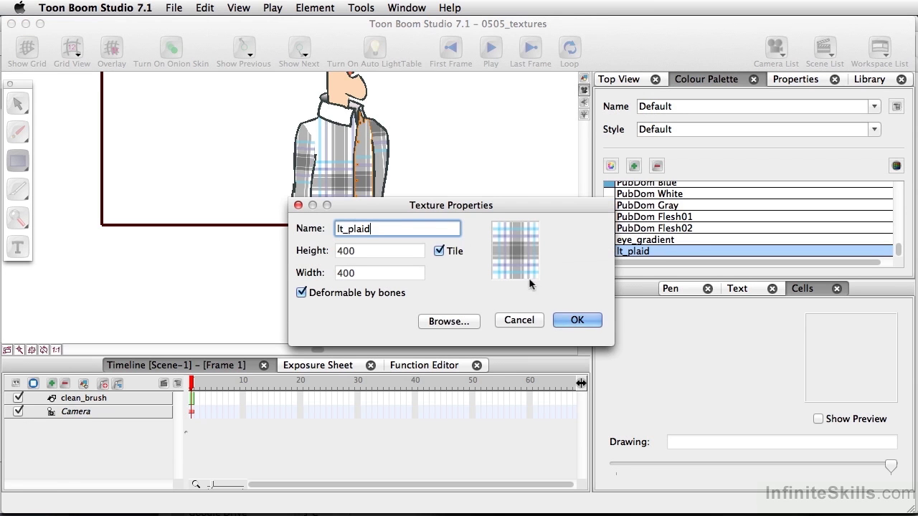
pyautogui.click(572, 317)
# Scale the shirt's plaid texture box up with Edit Texture to enlarge the pattern
pyautogui.click(305, 174)
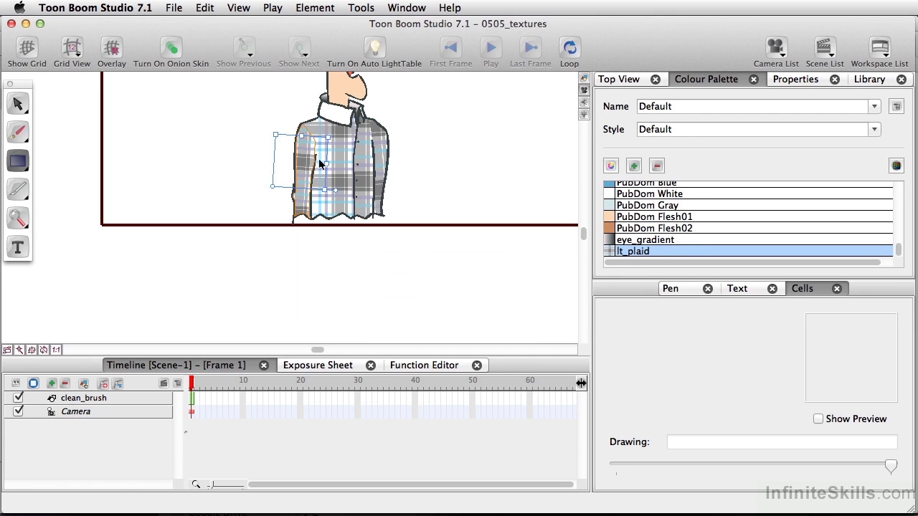
pyautogui.moveTo(328, 137); pyautogui.dragTo(301, 161)
pyautogui.click(340, 162)
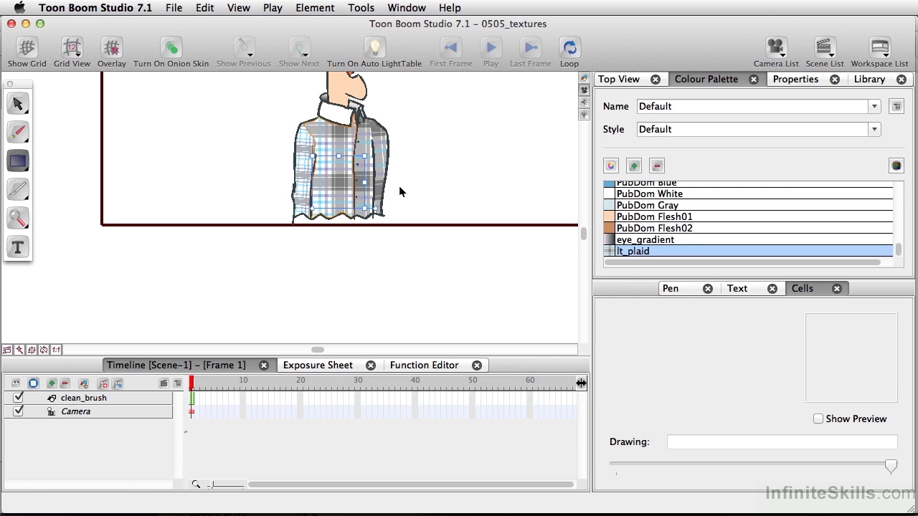
# Undo the last three texture edits to revert the plaid enlargement
pyautogui.press('super+z')
pyautogui.press('super+z')
pyautogui.press('super+z')
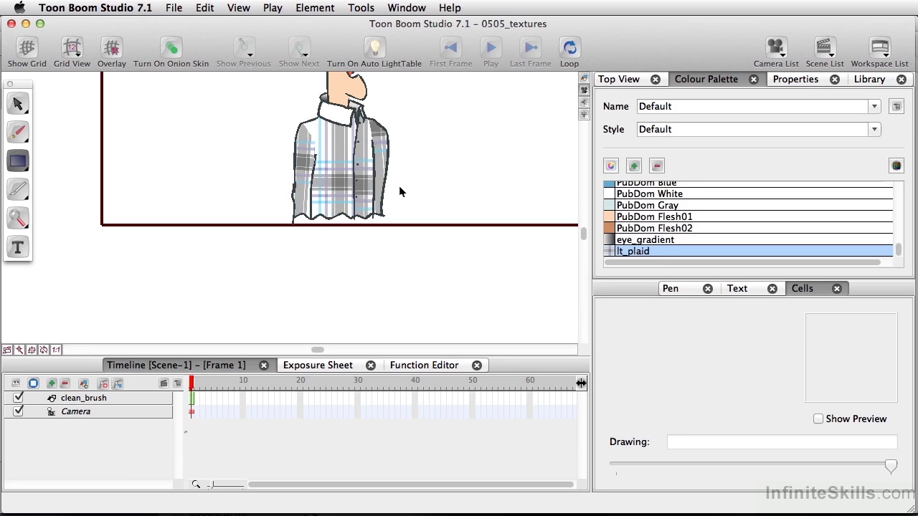
pyautogui.press('super+z')
pyautogui.press('super+z')
pyautogui.press('super+z')
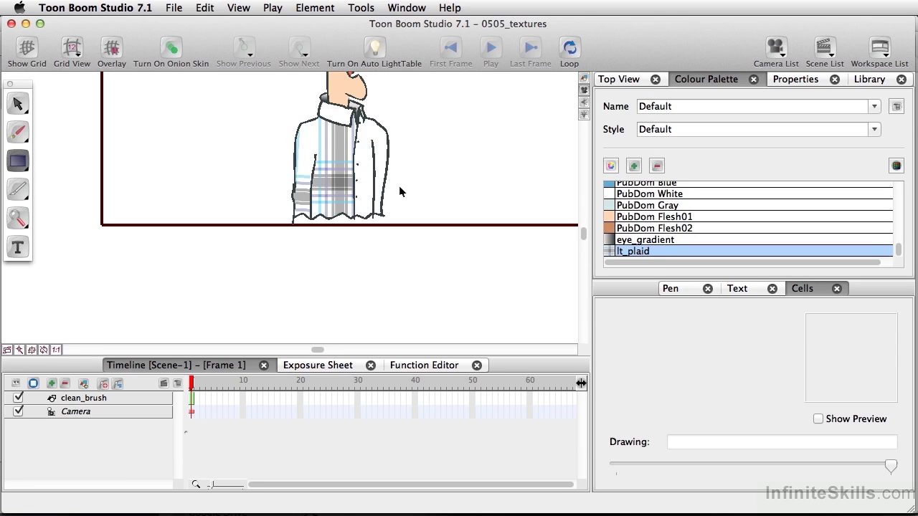
pyautogui.press('super+z')
# Refill the shirt areas, including the centre and collar, with lt_plaid
pyautogui.click(398, 187)
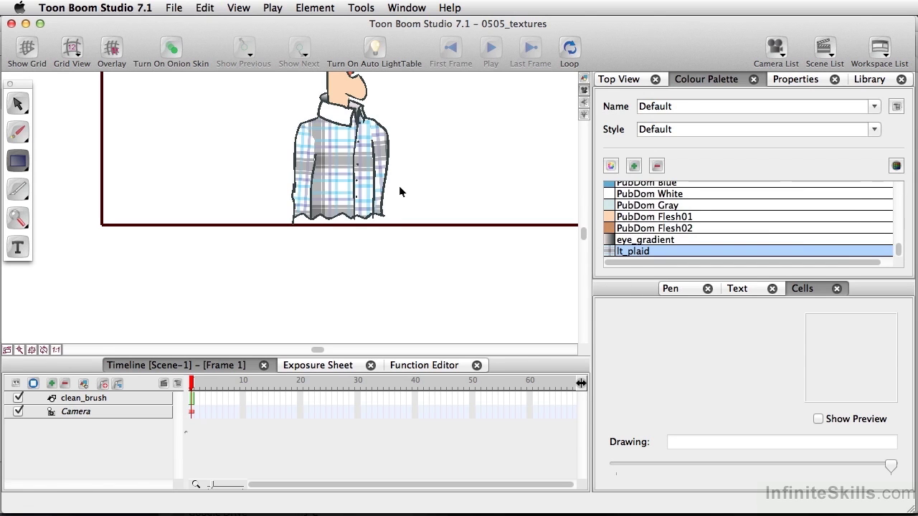
pyautogui.moveTo(435, 156); pyautogui.dragTo(363, 275)
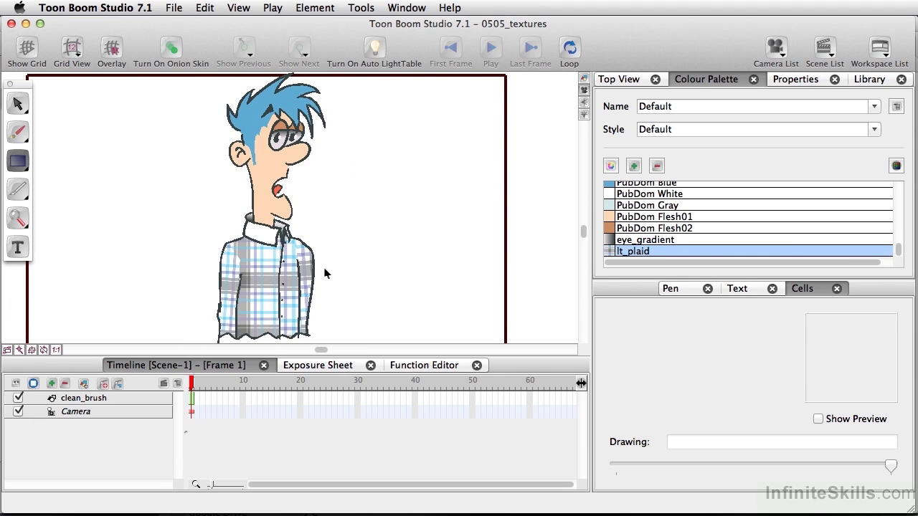
pyautogui.click(237, 281)
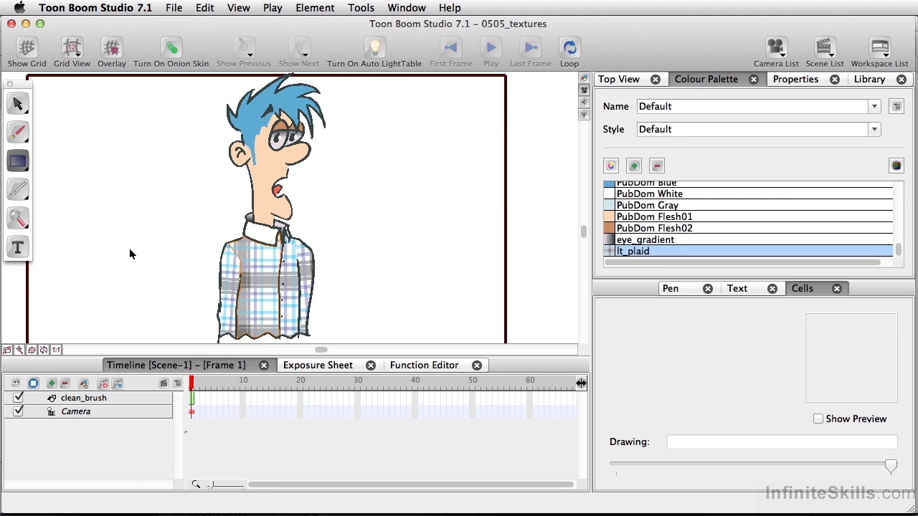